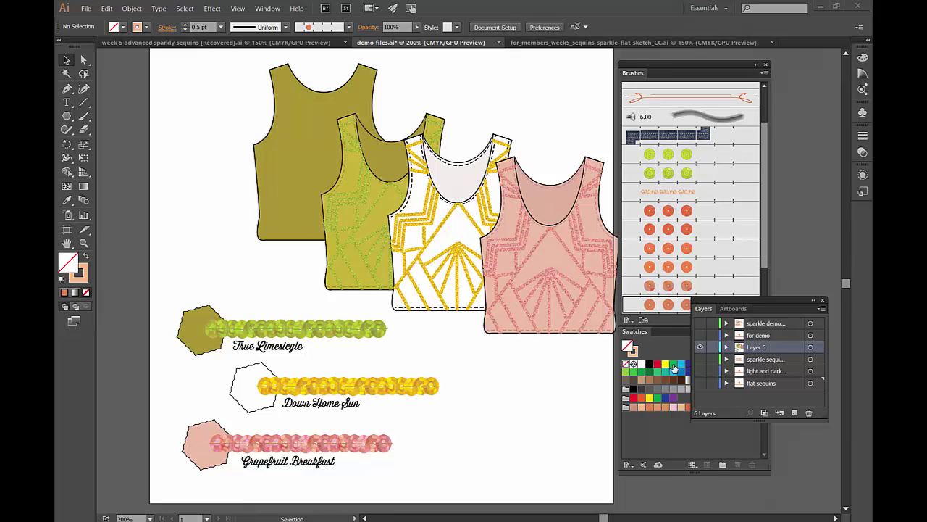
Step: Hide Layer 6, then toggle the flat, light-and-dark and sparkle sequin layers to compare them
left_click(700, 347)
left_click(700, 383)
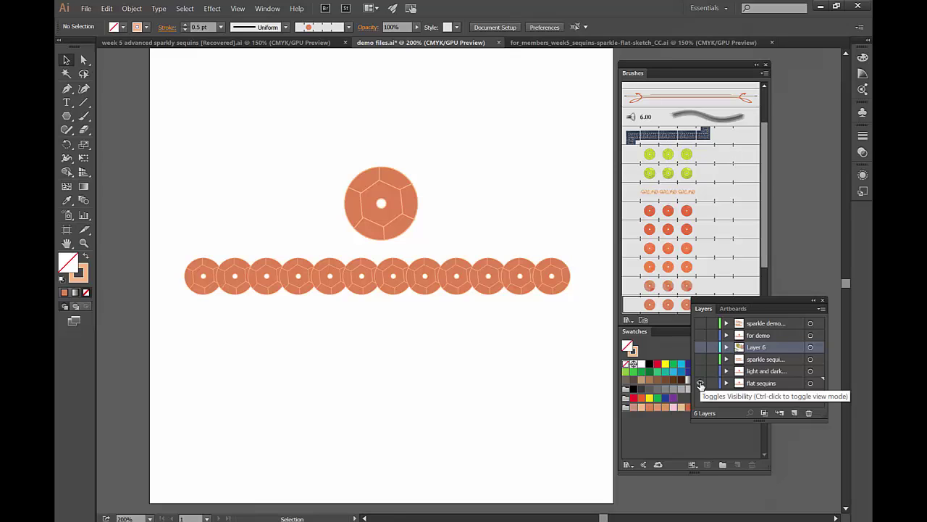
left_click(700, 372)
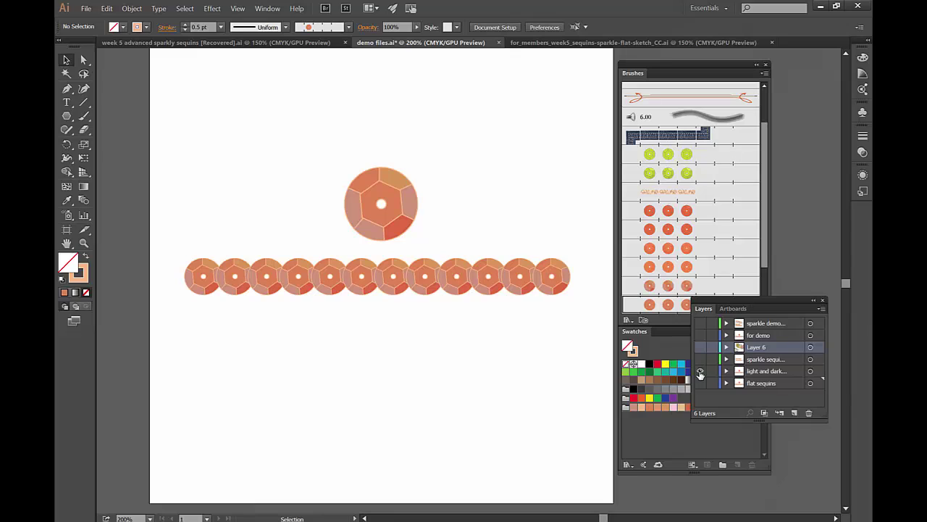
left_click(700, 372)
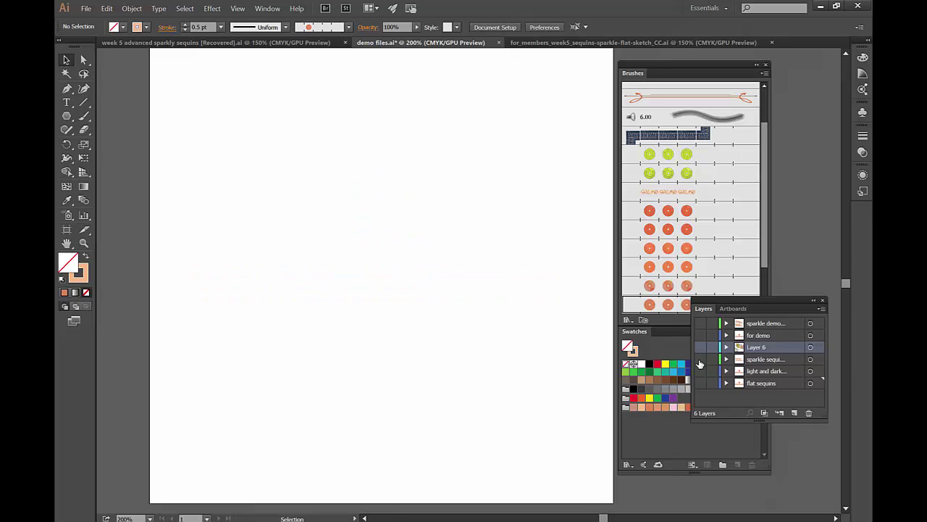
left_click(700, 360)
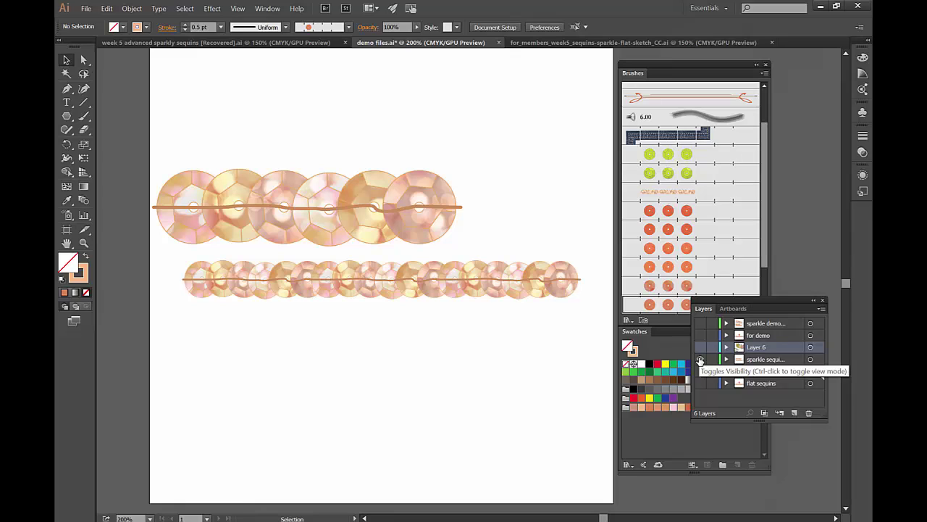
left_click(700, 359)
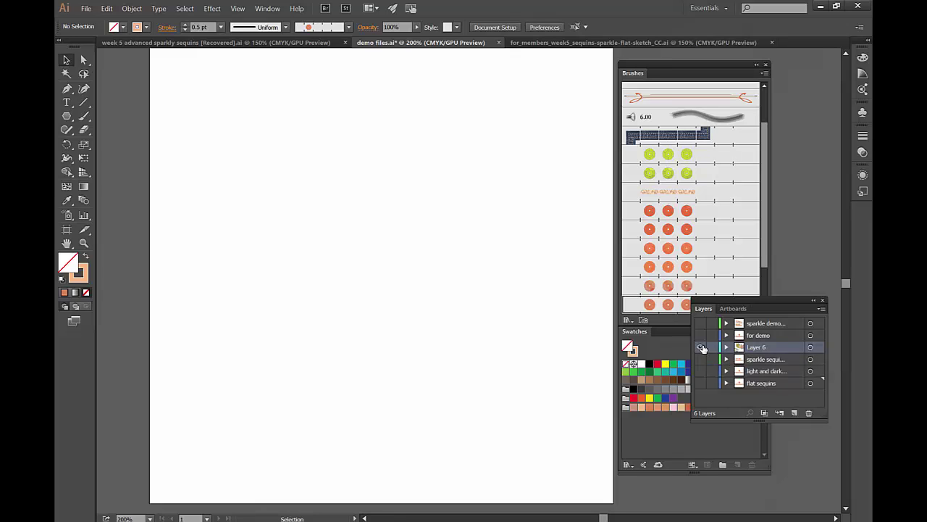
Step: Briefly re-show Layer 6, then hide it and show only the flat sequins layer
left_click(702, 347)
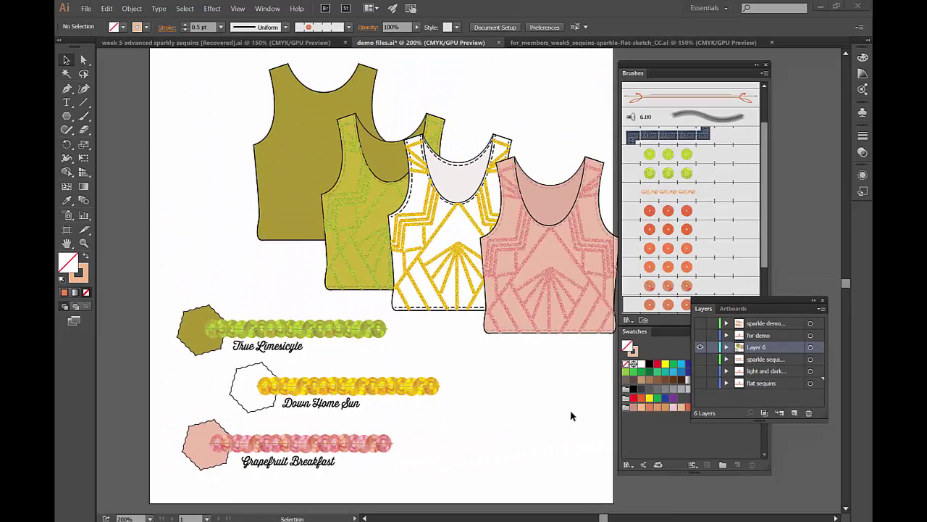
left_click(700, 347)
left_click(699, 382)
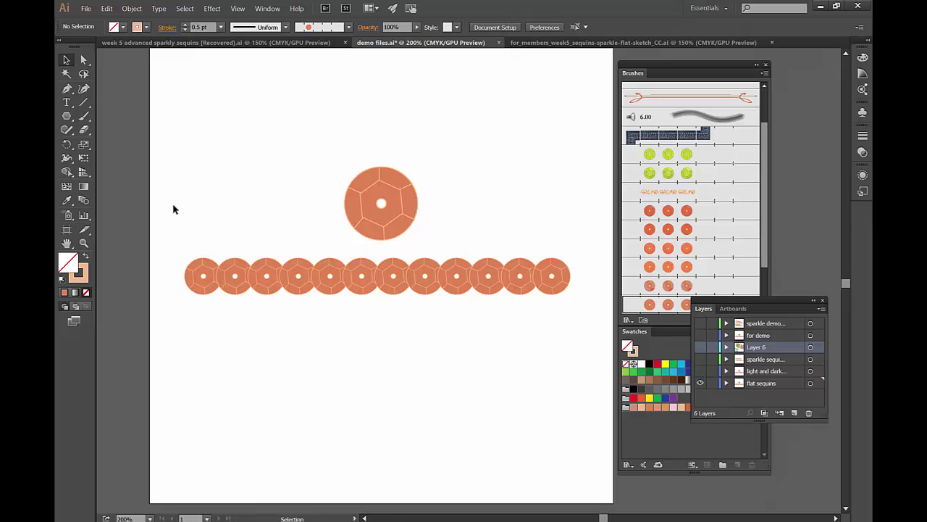
Step: Tear off the shape tools flyout into a floating panel and move it aside
left_click(66, 116)
left_click(187, 145)
left_click_drag(148, 121, 197, 105)
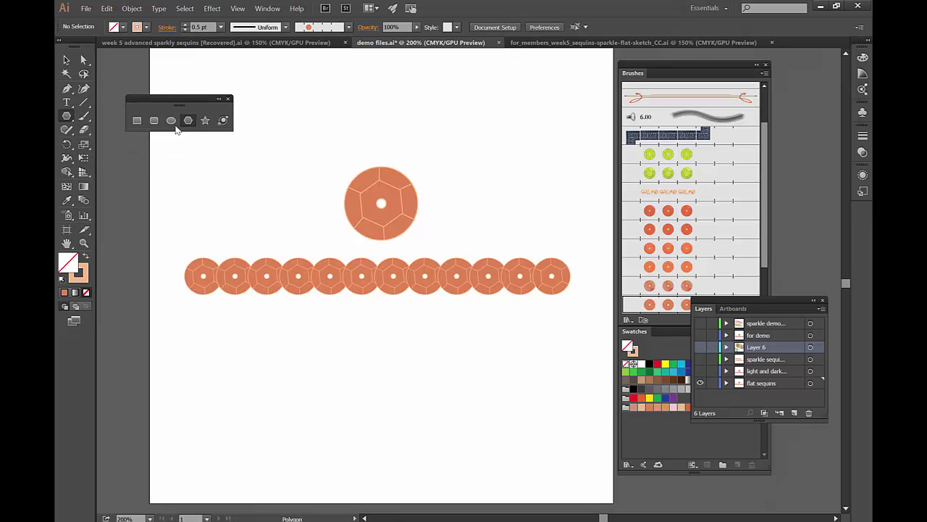
Step: Draw a circle right of the sequin, filled salmon orange with a black outline
left_click(170, 121)
left_click_drag(461, 164, 534, 237)
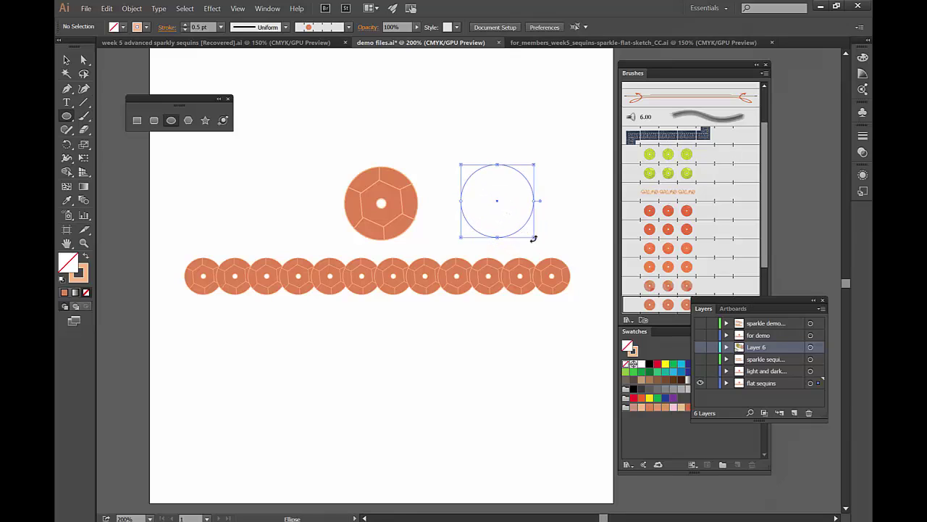
left_click(62, 280)
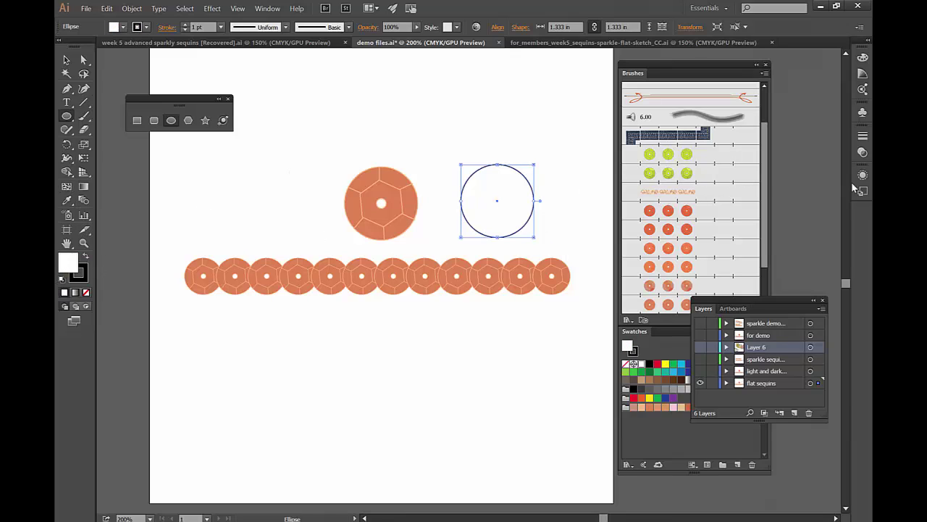
left_click(649, 409)
left_click(650, 410)
Step: Draw a hexagon out from the circle's centre with the Polygon tool and nudge it right
left_click(189, 122)
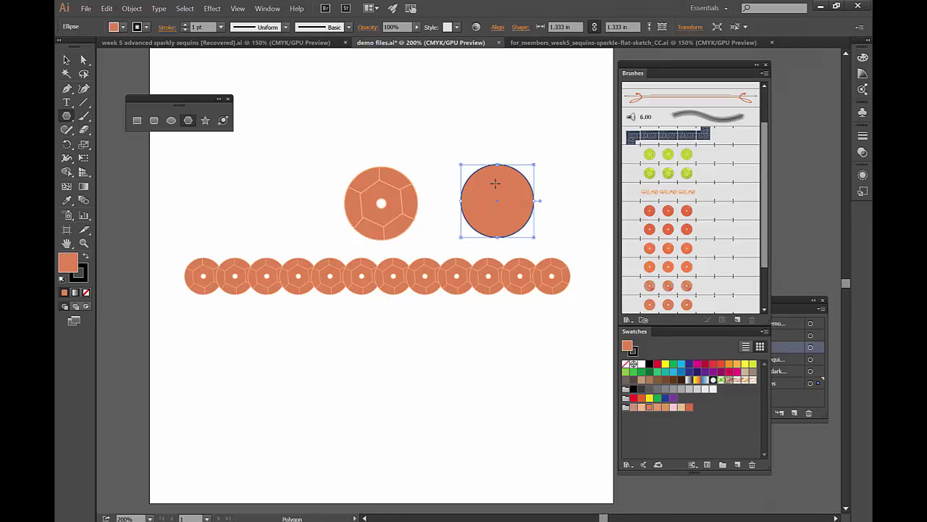
key("v")
left_click(405, 139)
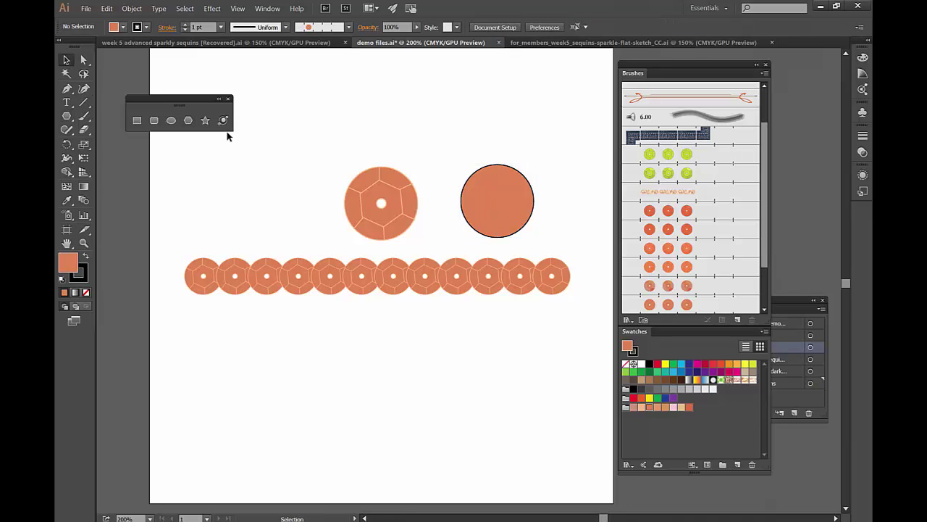
left_click(188, 121)
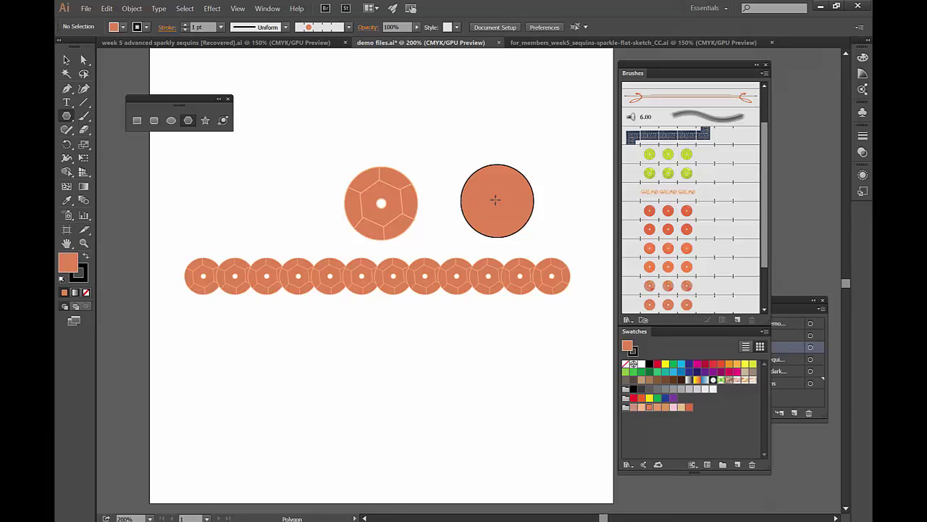
mouse_move(495, 200)
left_mouse_down()
mouse_move(483, 188)
mouse_move(513, 190)
mouse_move(506, 203)
mouse_move(517, 210)
left_mouse_up()
key("Right")
key("Right")
key("Right")
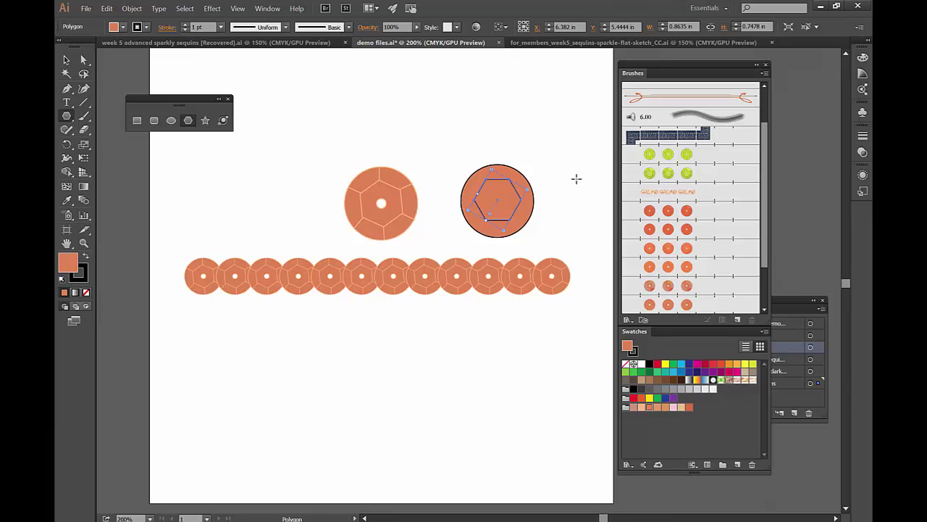
left_click(66, 60)
left_click(495, 137)
left_click_drag(473, 140, 533, 218)
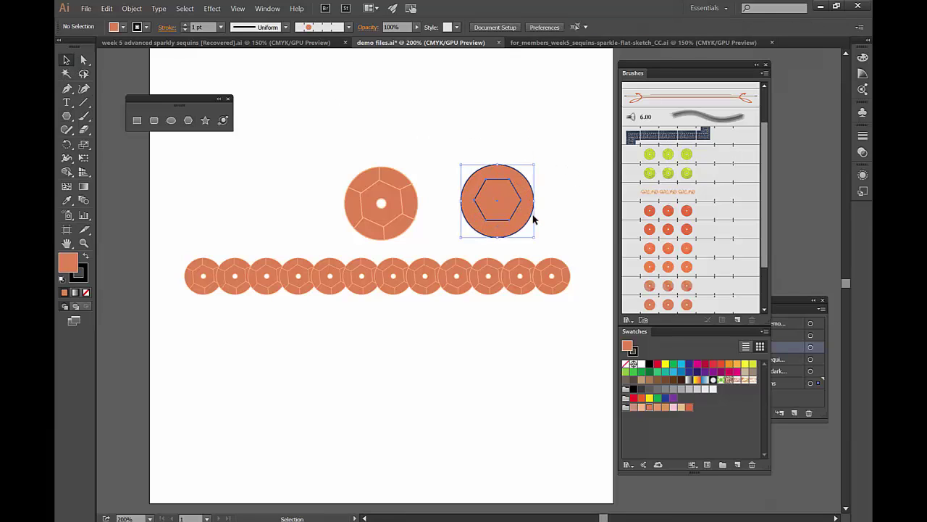
Step: Select the circle and hexagon together and apply Horizontal Align Center
left_click(491, 150)
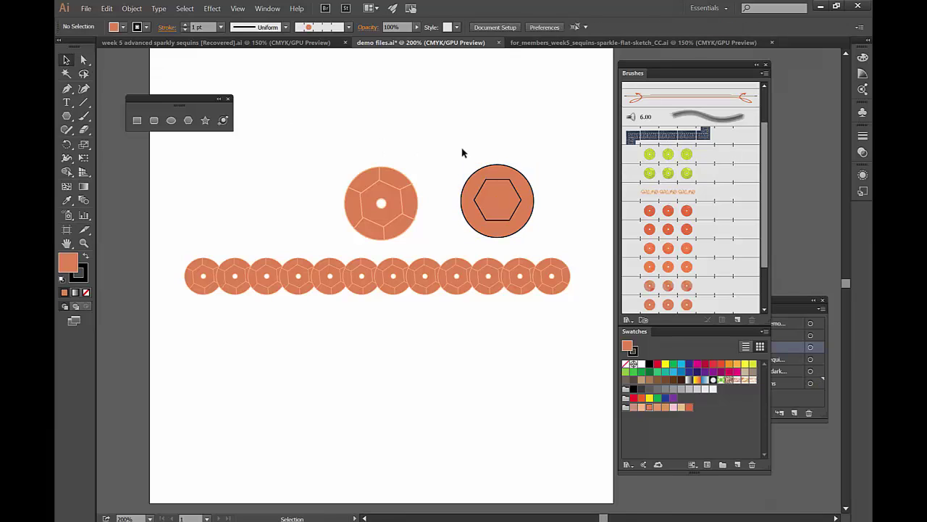
left_click_drag(452, 143, 544, 216)
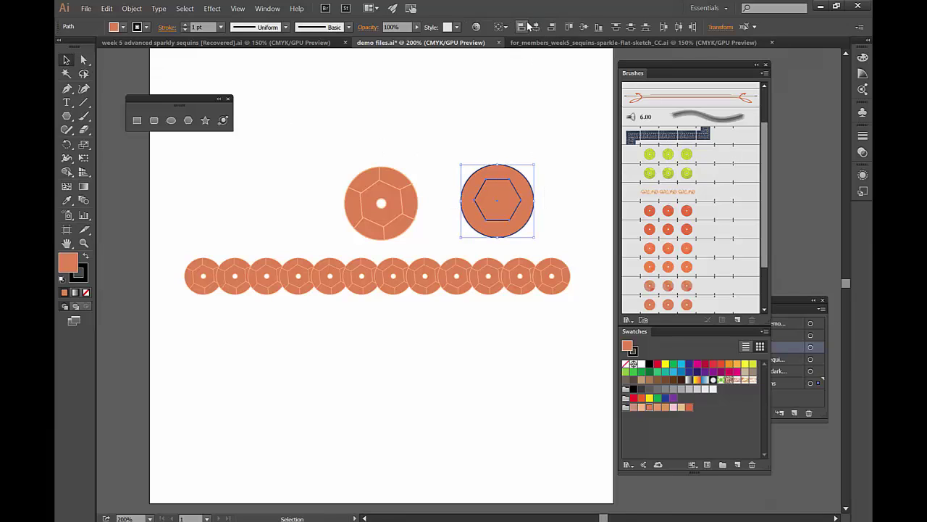
left_click(582, 119)
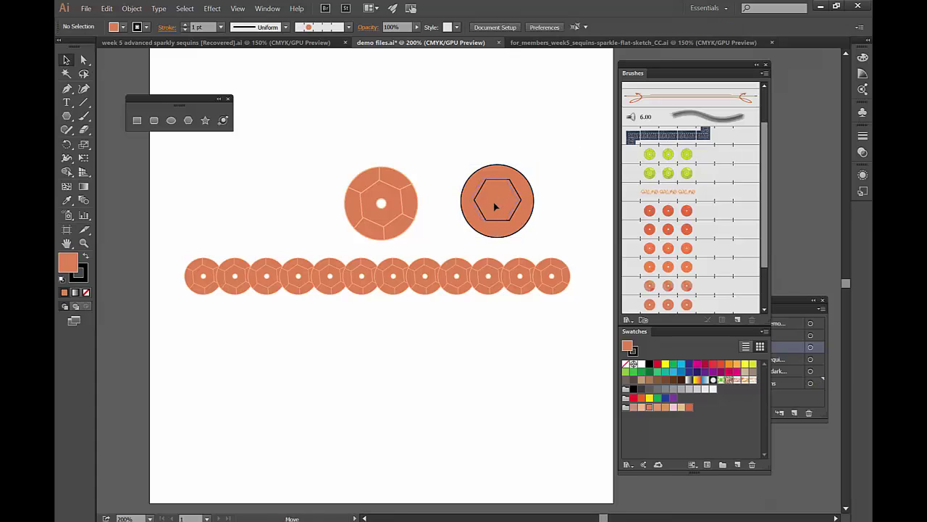
left_click_drag(458, 148, 555, 237)
left_click_drag(445, 143, 534, 216)
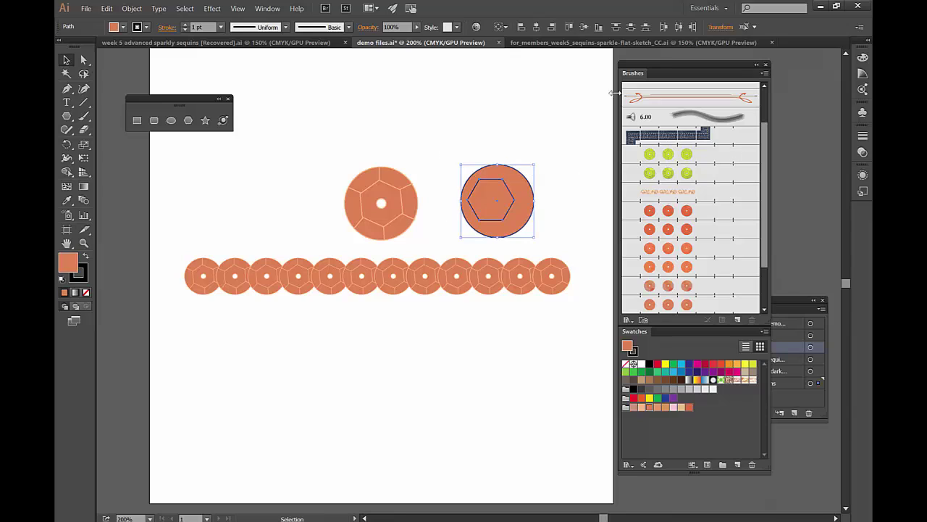
left_click(536, 29)
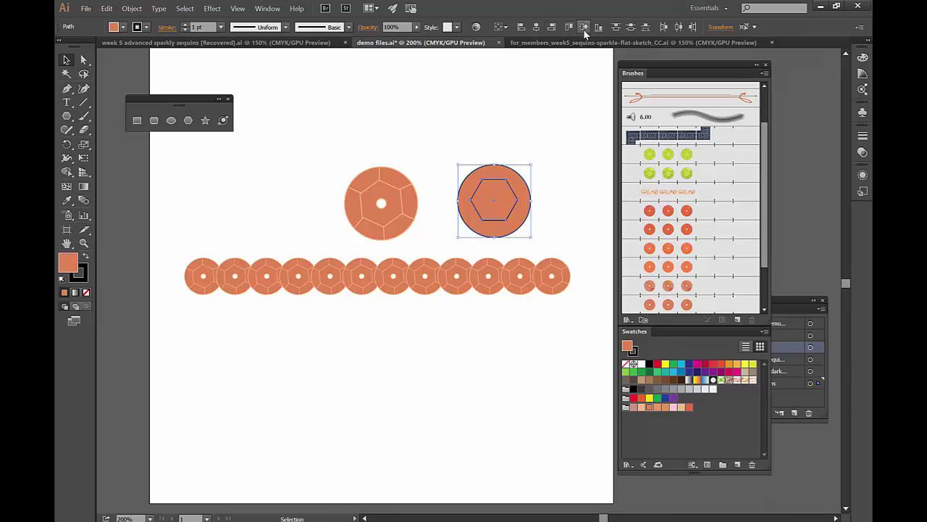
left_click(577, 66)
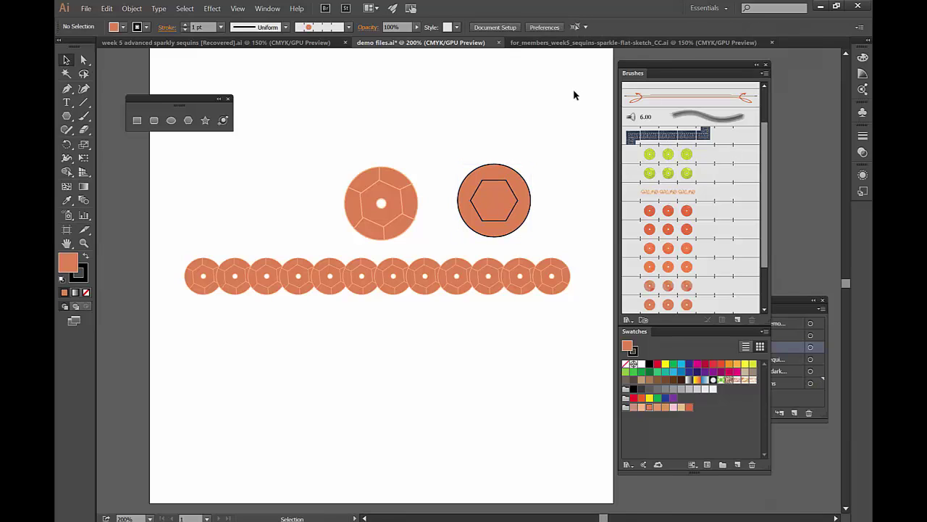
Step: Draw short line segments from each hexagon corner out to the circle's edge
left_click_drag(83, 102, 110, 110)
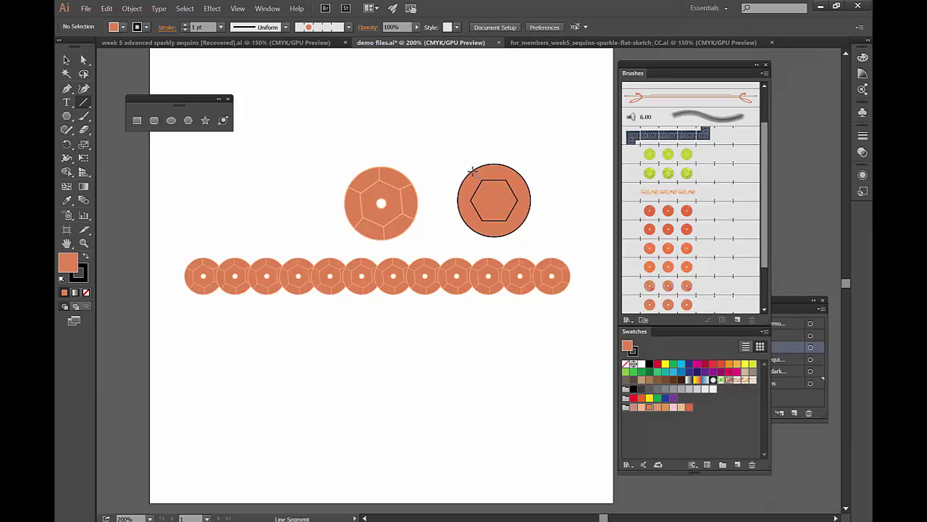
mouse_move(472, 170)
left_mouse_down()
mouse_move(510, 174)
mouse_move(516, 200)
left_mouse_up()
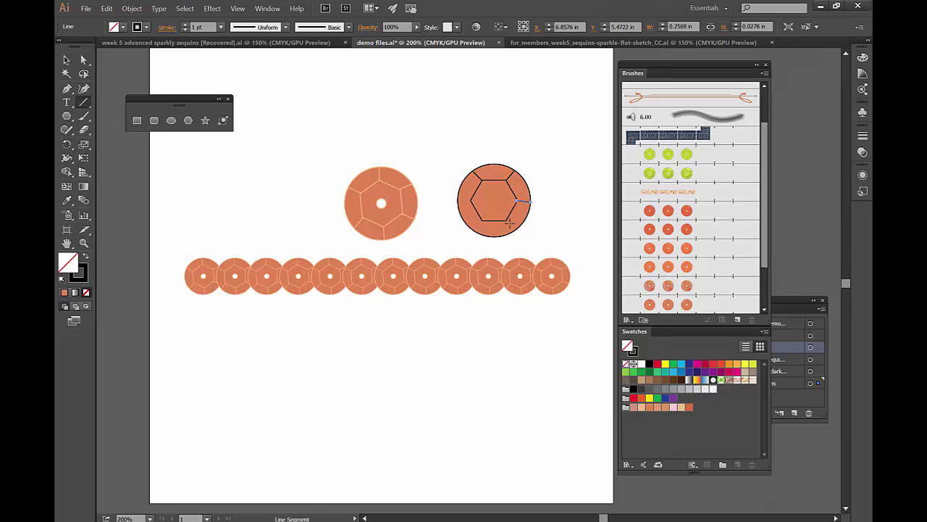
mouse_move(517, 232)
left_mouse_down()
mouse_move(508, 221)
mouse_move(481, 221)
mouse_move(472, 201)
left_mouse_up()
key("v")
left_click(399, 141)
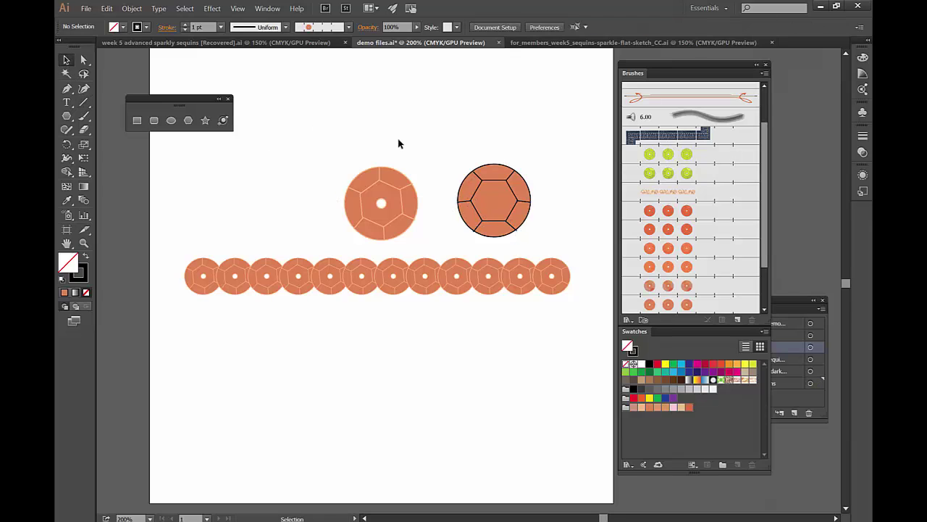
Step: Draw a small white-filled circle as the new sequin's centre hole
left_click(171, 121)
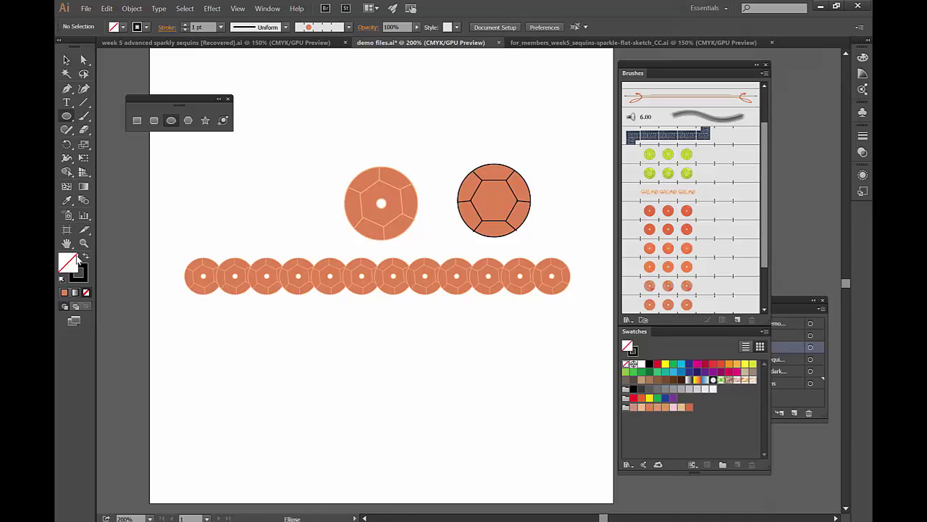
left_click(61, 278)
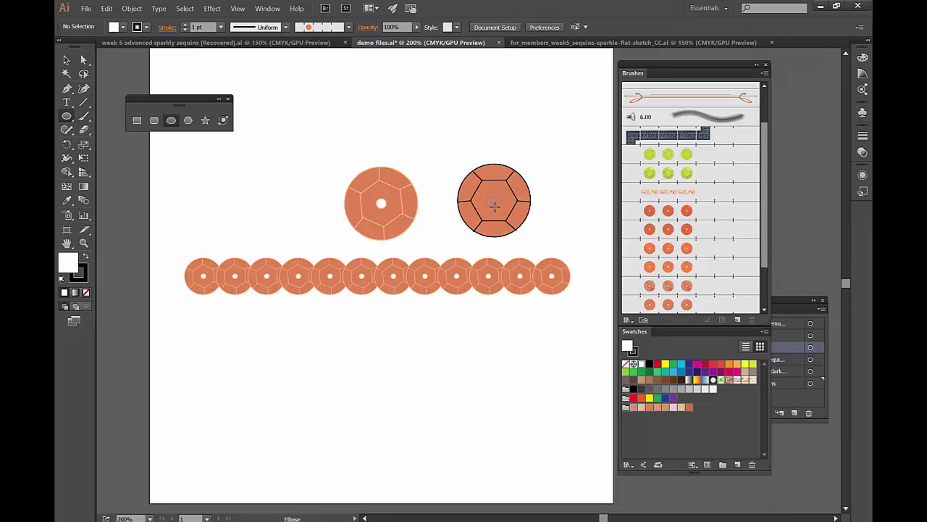
left_click_drag(493, 205, 488, 196)
left_click(66, 59)
left_click(360, 93)
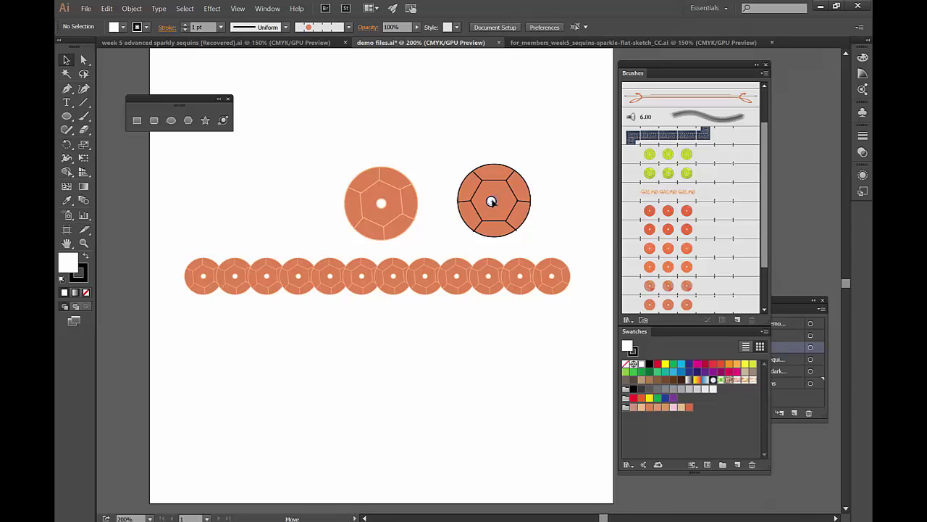
left_click(492, 200)
left_click(545, 154)
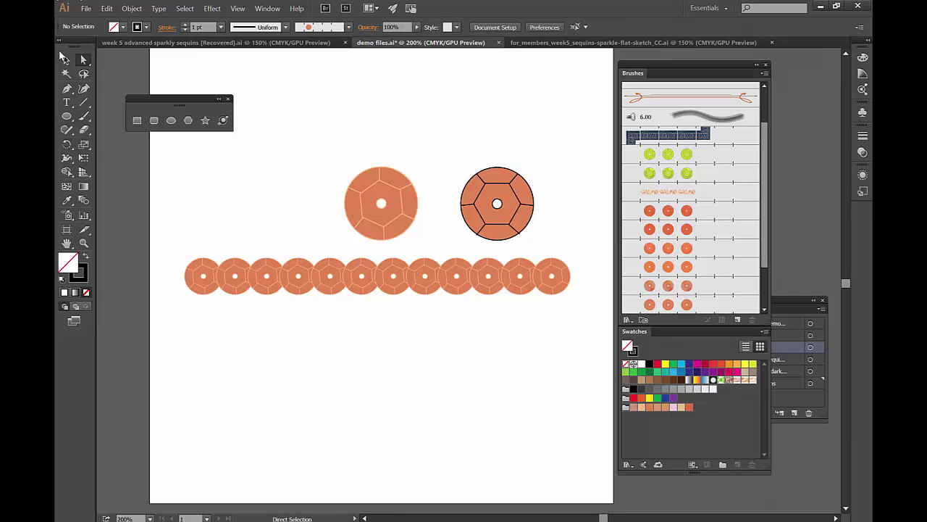
left_click(79, 62)
left_click(66, 60)
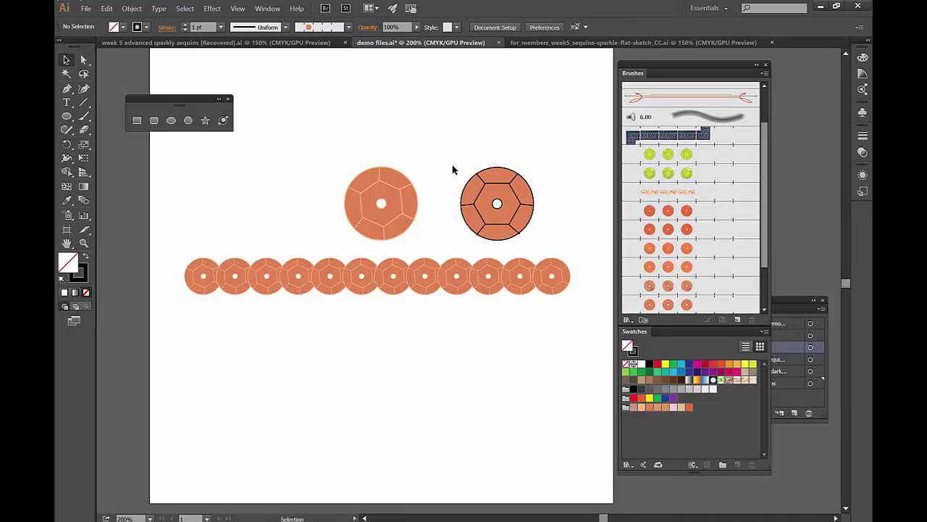
Step: Eyedropper the original sequin's orange onto every part of the new sequin
left_click_drag(452, 169, 544, 241)
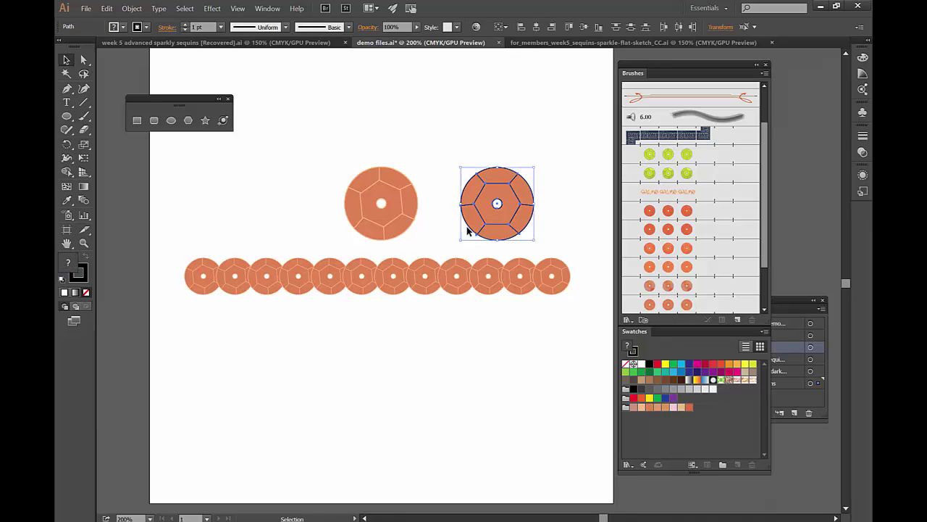
left_click(74, 283)
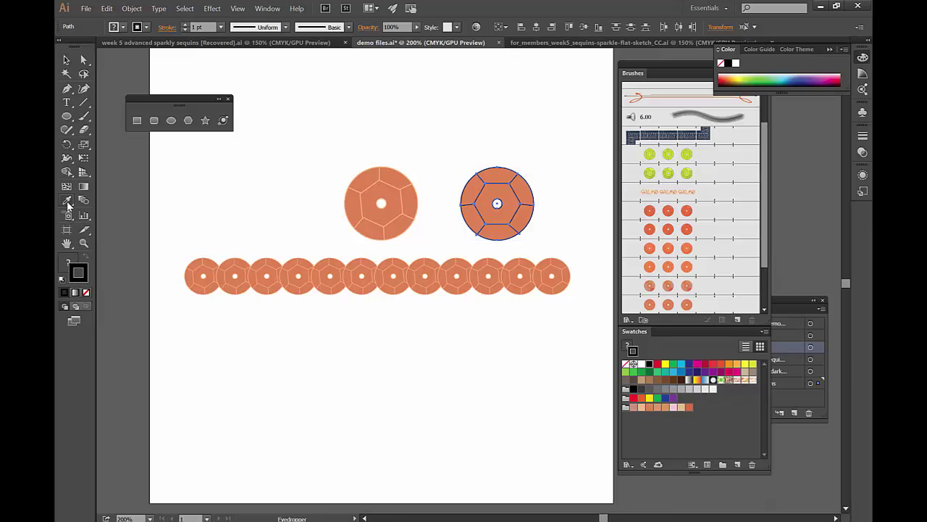
left_click(67, 200)
left_click(506, 199)
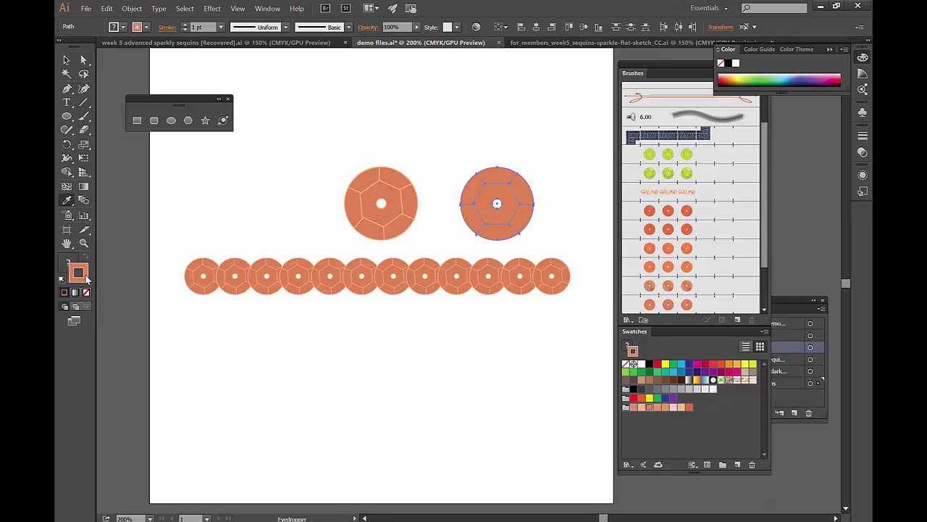
Step: Set the new sequin's stroke to the lighter orange E58965
double_click(86, 281)
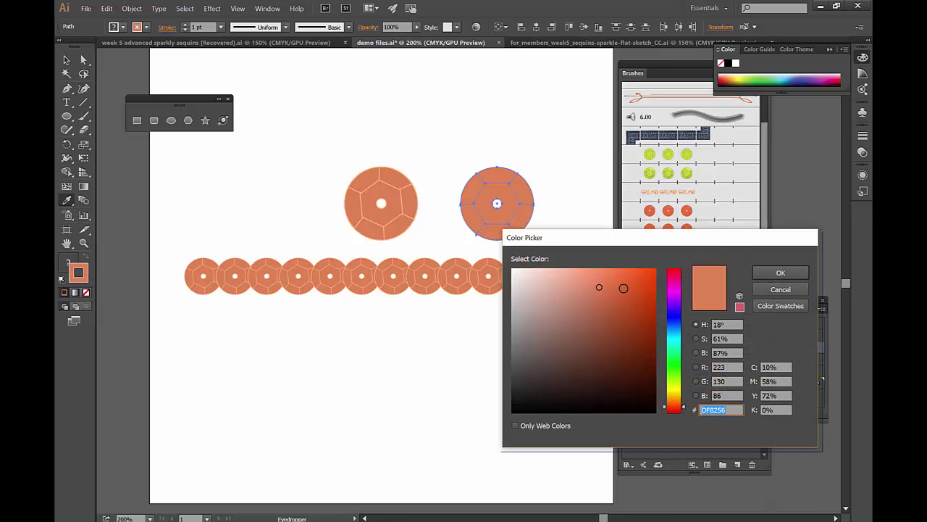
left_click(604, 300)
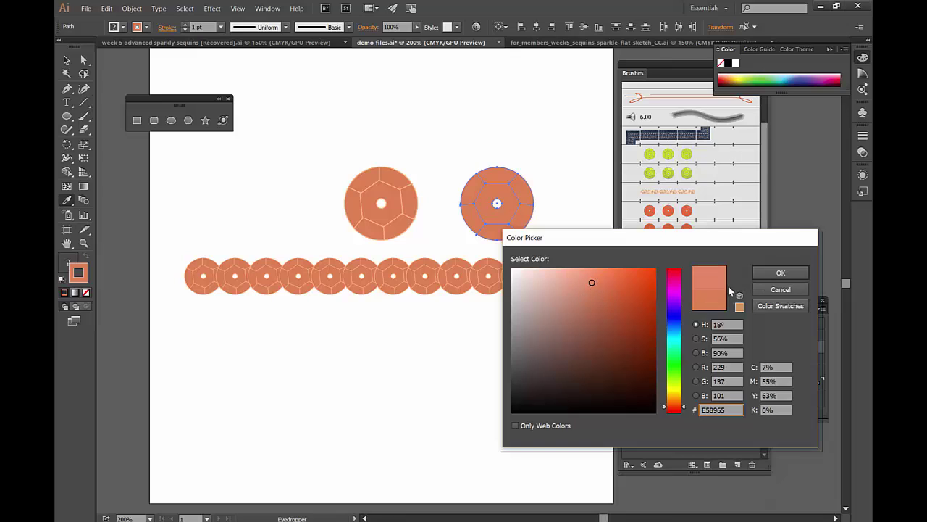
key("Return")
left_click(564, 183)
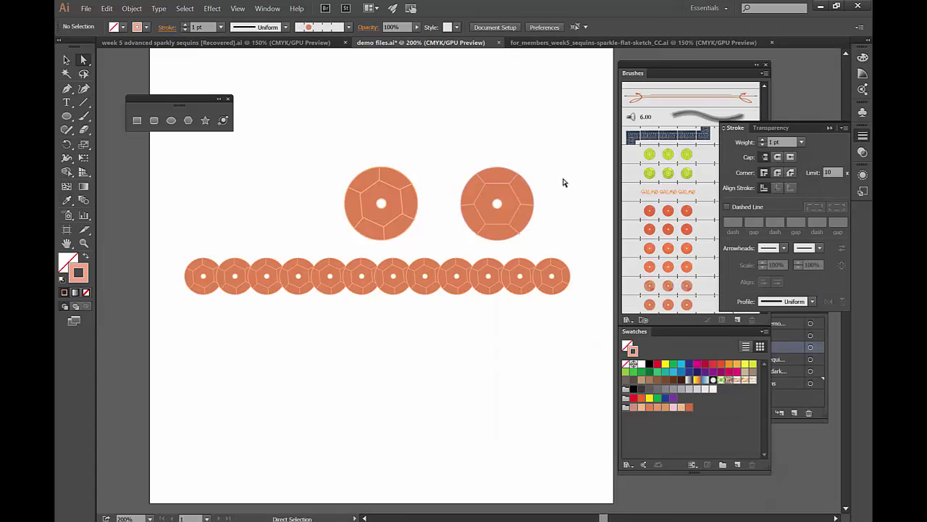
Step: Turn the right sequin into a new pattern brush, Pattern Brush 5
left_click(66, 60)
left_click_drag(435, 137, 538, 243)
left_click_drag(513, 200, 498, 117)
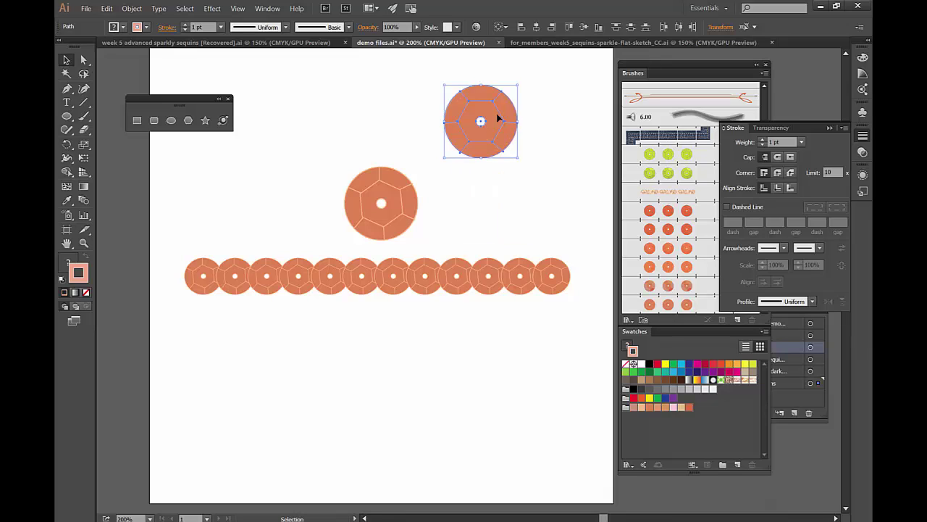
mouse_move(498, 117)
left_mouse_down()
mouse_move(573, 193)
mouse_move(624, 284)
left_mouse_up()
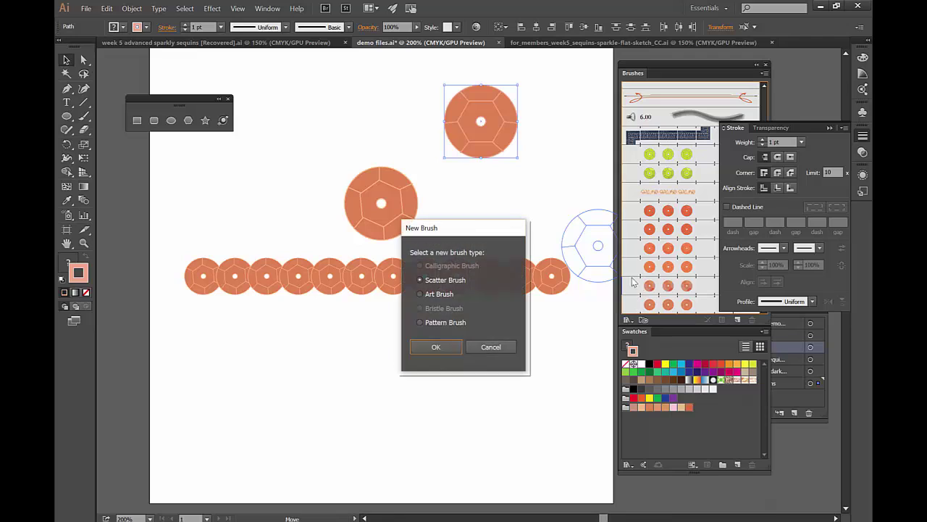
left_click(437, 347)
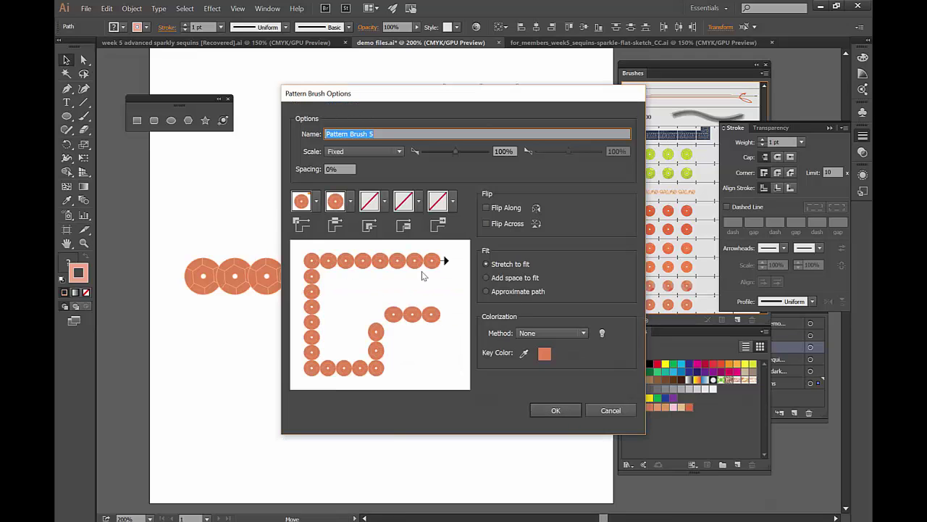
left_click(573, 410)
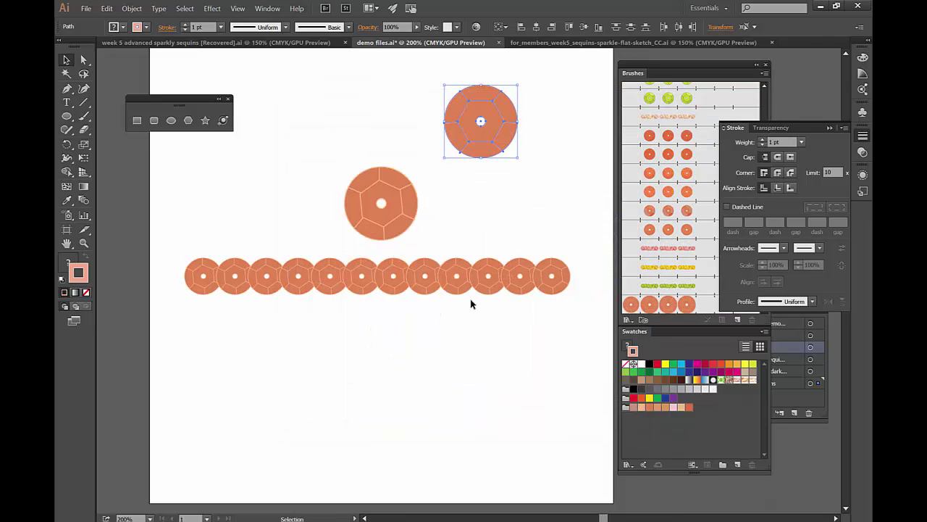
Step: Alt-drag a copy of the strand line downward and apply the new sequin brush to it
left_click_drag(469, 306, 472, 325, "alt")
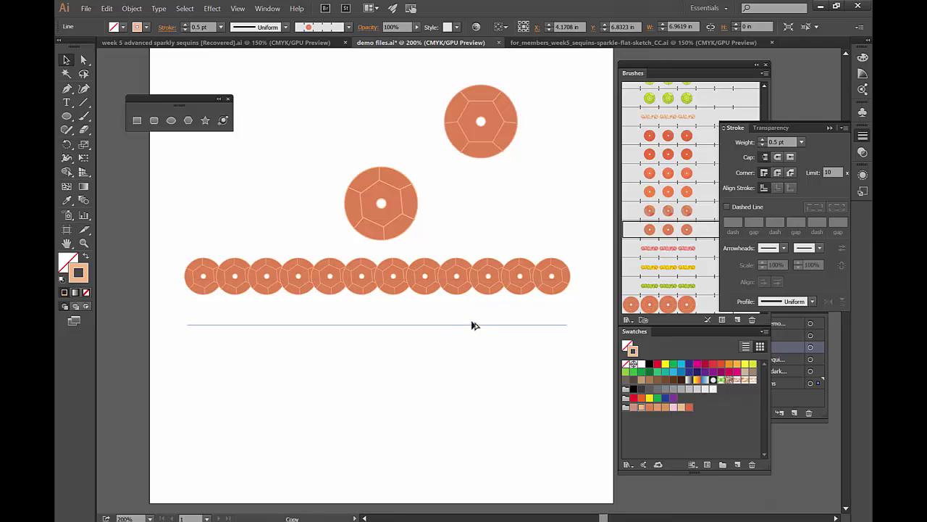
left_click(661, 310)
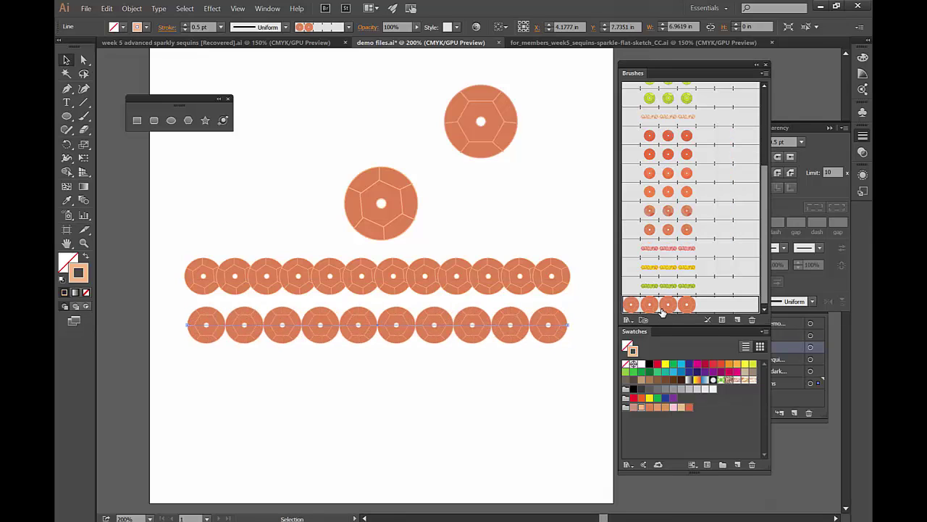
left_click(532, 362)
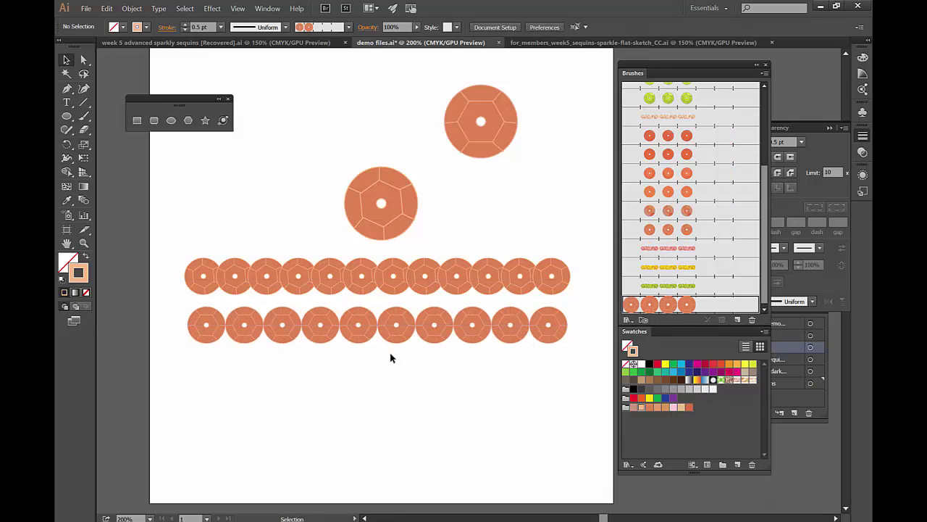
Step: Draw a rectangle over the top sequin, send it to back, and remove its fill and stroke
left_click(138, 120)
left_click_drag(459, 68, 514, 178)
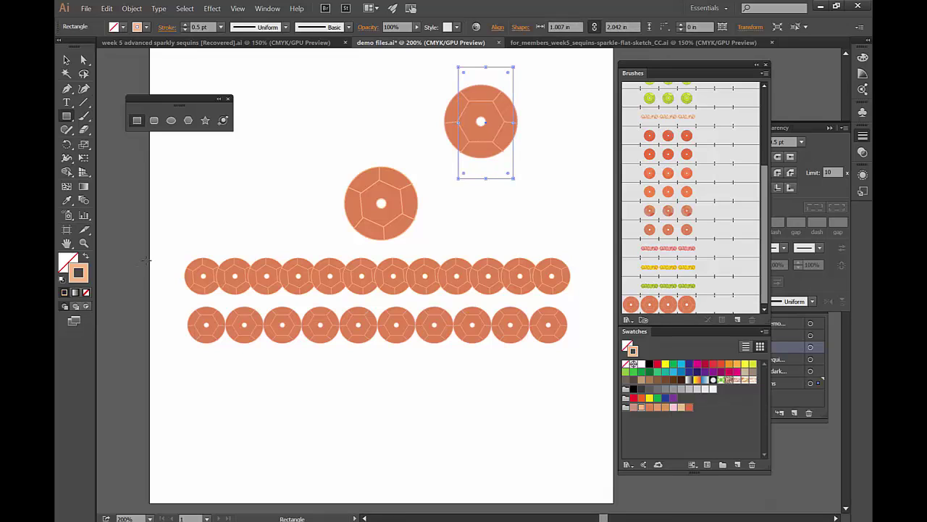
left_click(132, 8)
mouse_move(159, 33)
left_click(300, 67)
left_click(86, 293)
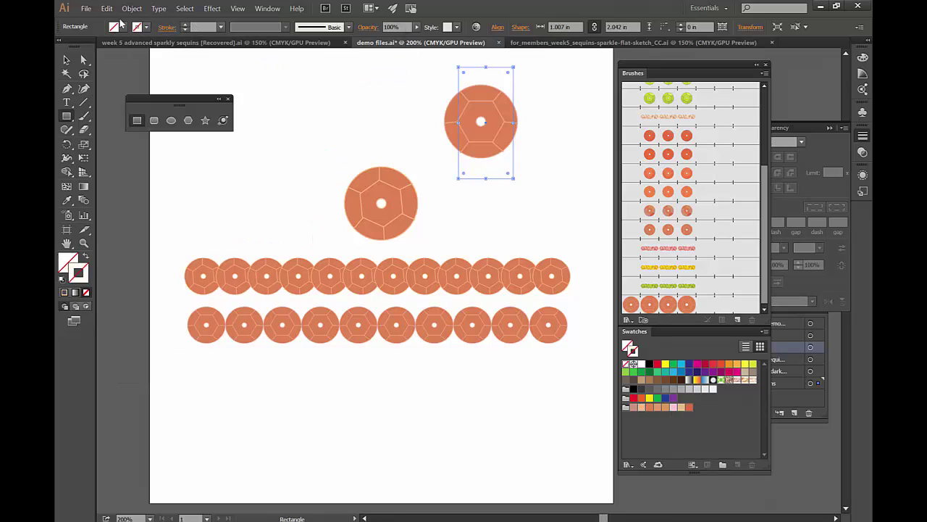
left_click(66, 59)
Step: Make the sequin and rectangle into a new pattern brush with corner tile None
left_click(449, 65)
left_click_drag(449, 65, 539, 212)
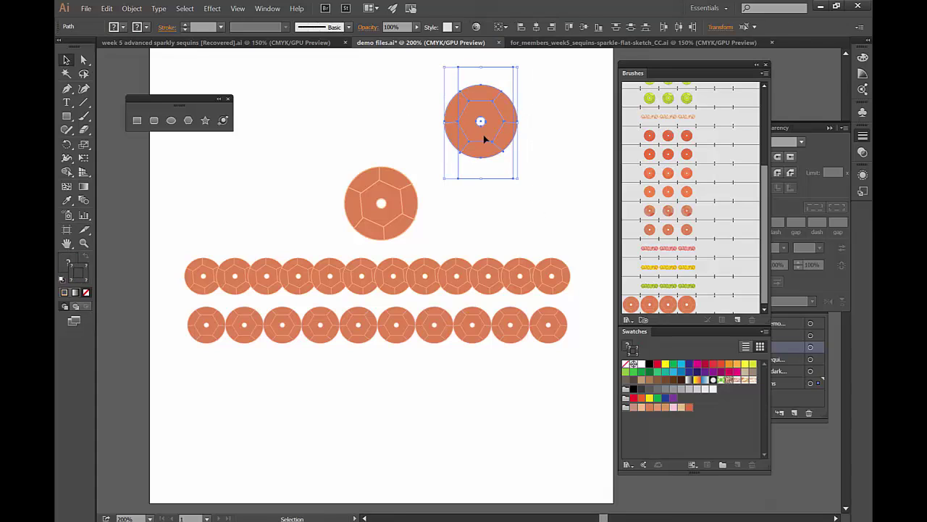
mouse_move(482, 140)
left_mouse_down()
mouse_move(538, 225)
mouse_move(695, 335)
mouse_move(697, 310)
left_mouse_up()
left_click(427, 323)
left_click(437, 346)
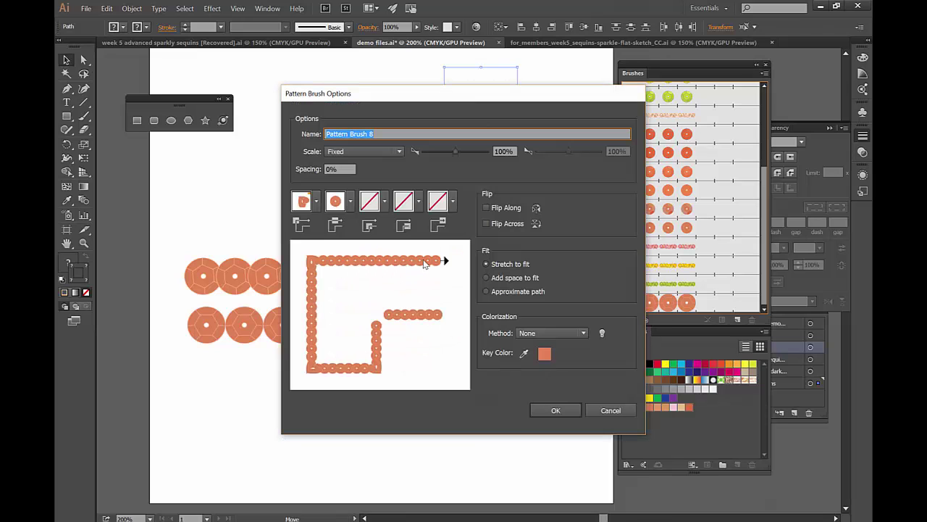
left_click(316, 201)
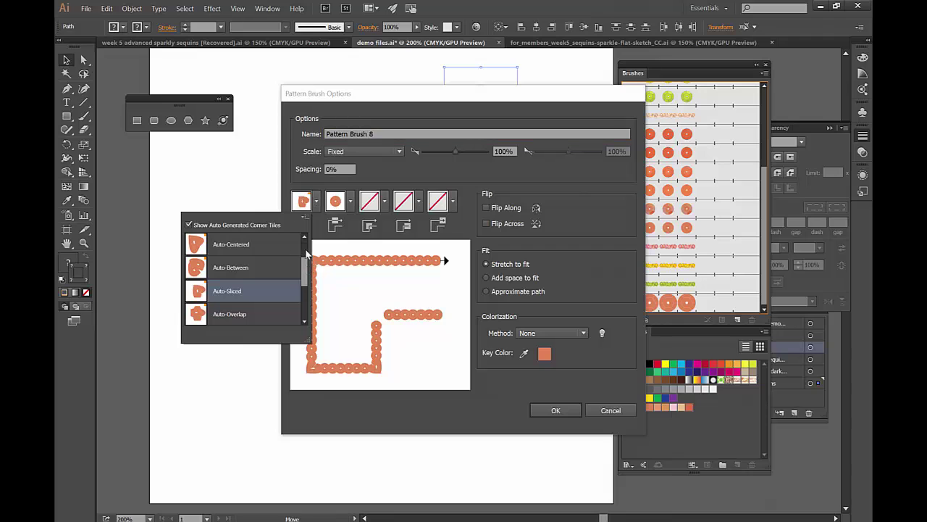
scroll(279, 248, "up", 2)
left_click(260, 246)
left_click(552, 411)
Step: Apply the overlapping sequin brush, Pattern Brush 8, to the lower strand
left_click(453, 319)
left_click(682, 307)
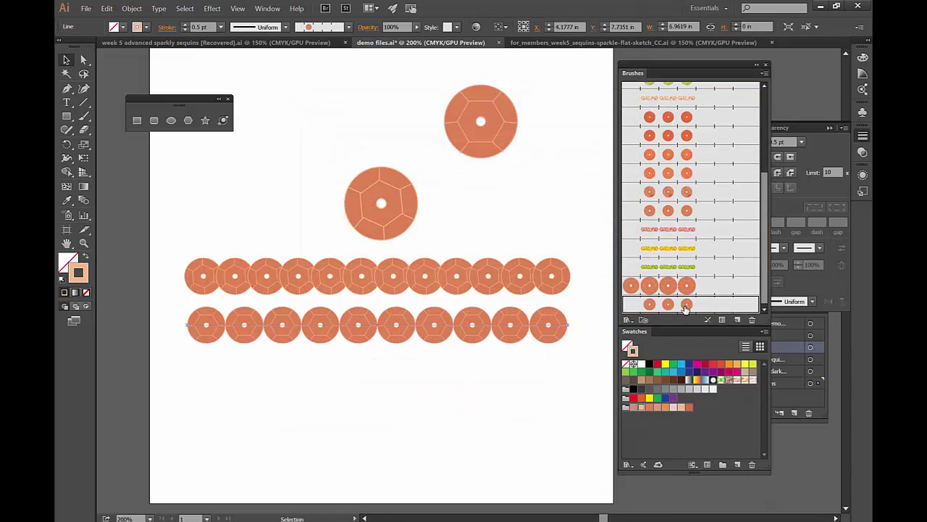
left_click(528, 241)
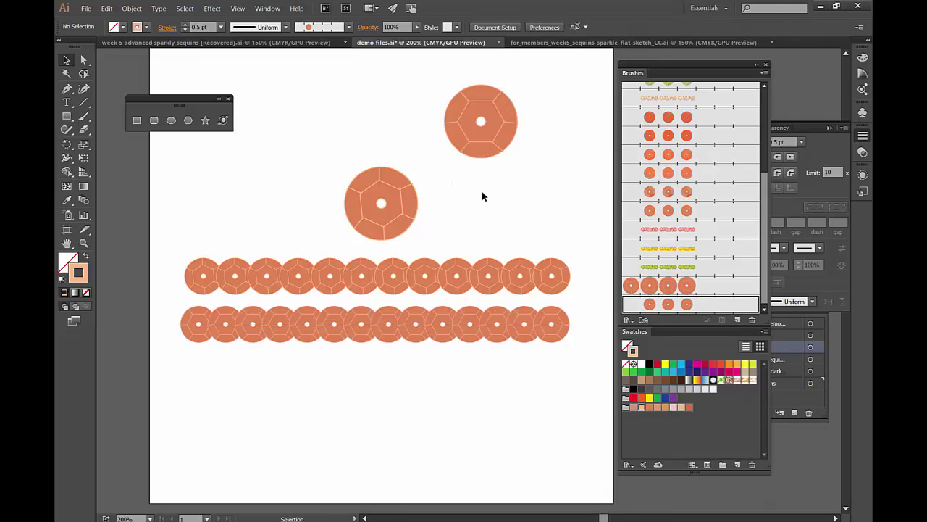
Step: Fill the hidden rectangle behind the top sequin with red to reveal it
left_click_drag(486, 189, 516, 166)
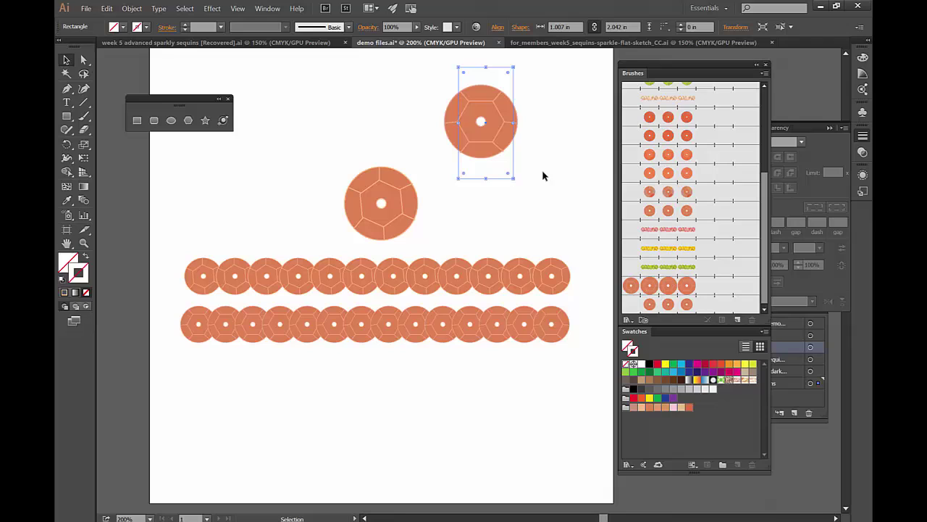
left_click(67, 262)
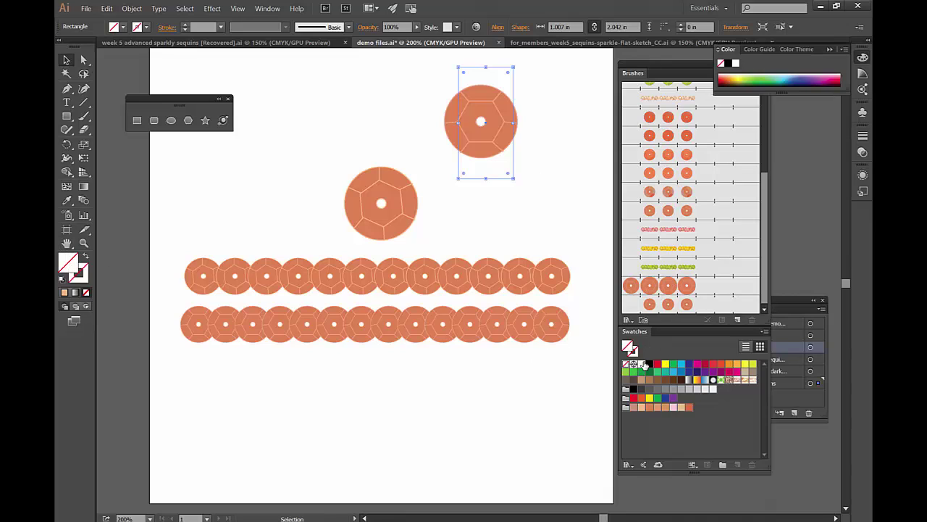
left_click(641, 364)
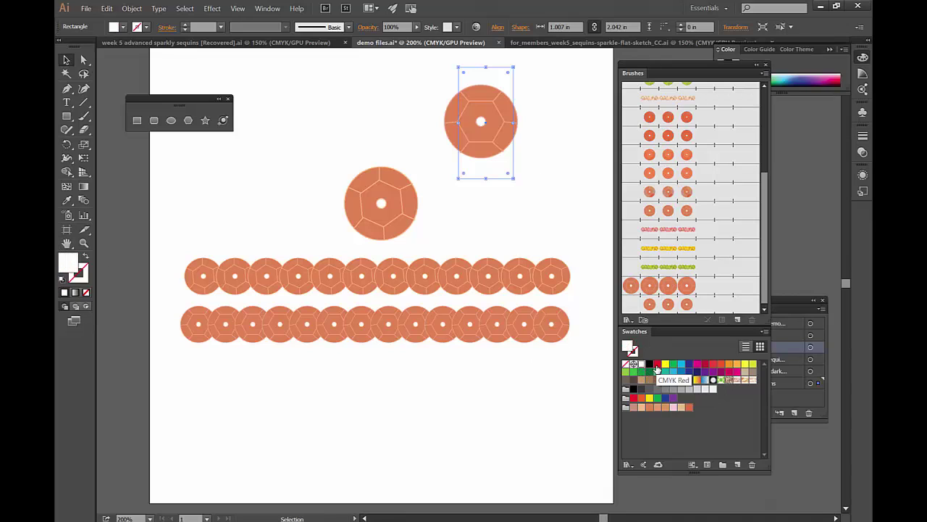
left_click(657, 364)
left_click(510, 192)
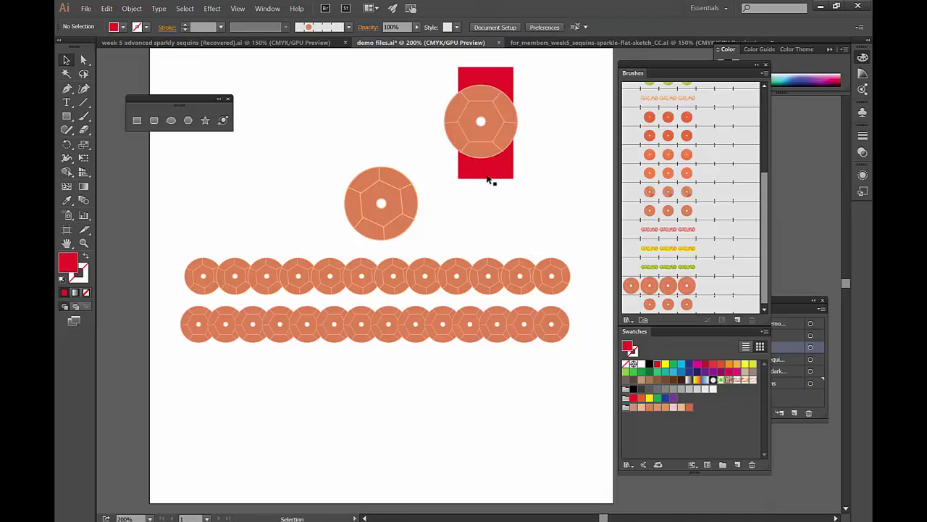
left_click(488, 175)
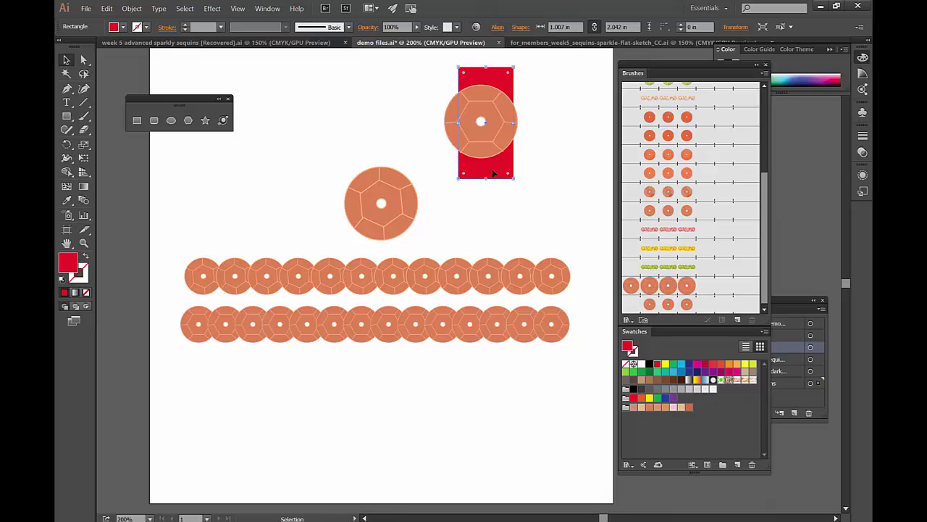
left_click(528, 158)
Step: Alt-drag a copy of the sequin to the right and delete its red rectangle
left_click_drag(549, 91, 462, 200)
left_click_drag(483, 121, 568, 129)
left_click(535, 210)
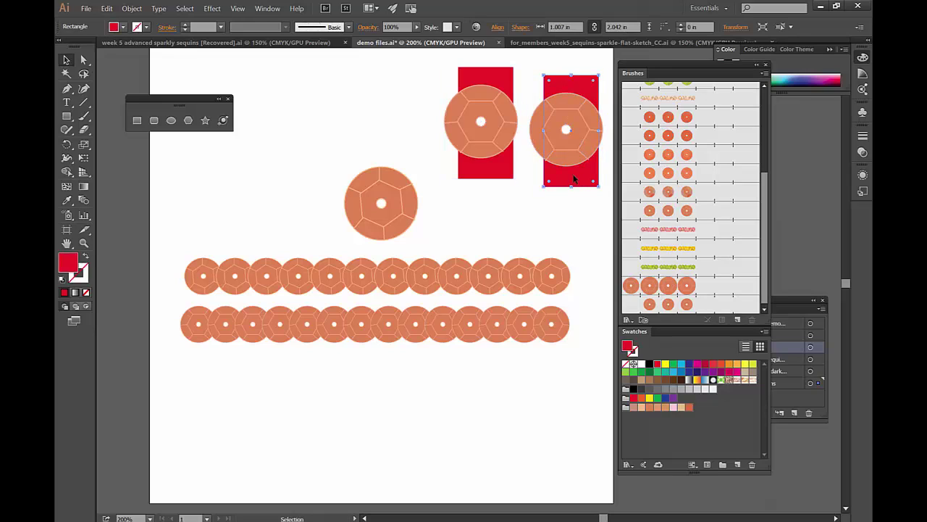
key("Delete")
Step: Draw a thin rectangle over the copied sequin, send it to back, and set fill None
left_click(66, 116)
mouse_move(554, 70)
left_mouse_down()
mouse_move(571, 135)
mouse_move(569, 185)
left_mouse_up()
key("ctrl+shift+bracketleft")
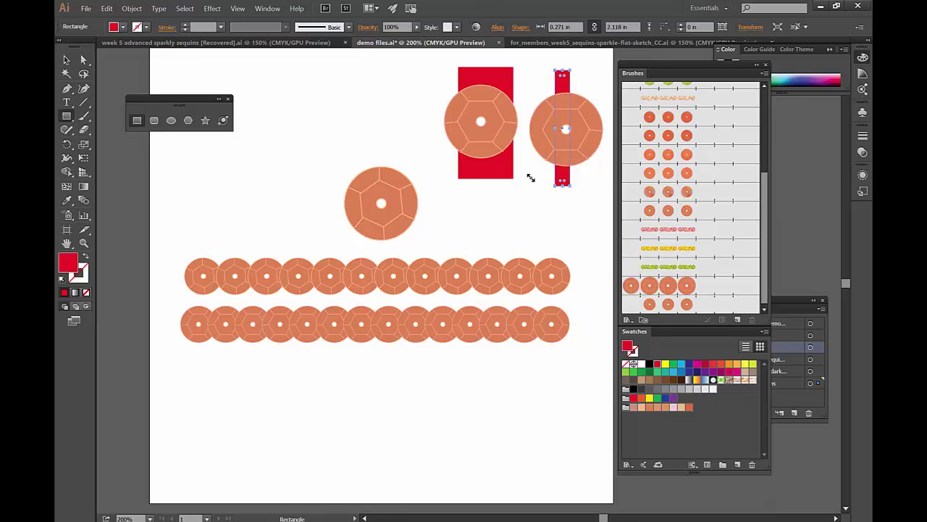
left_click(87, 292)
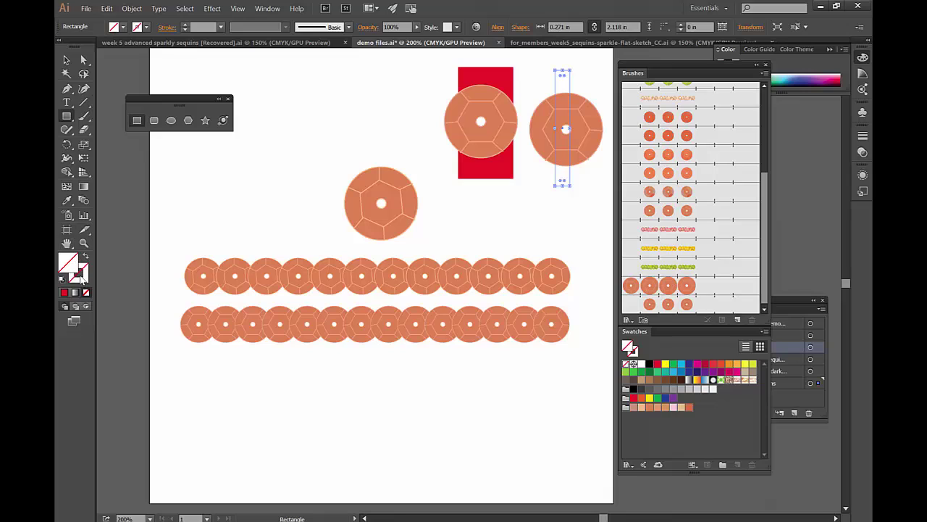
left_click(66, 60)
left_click_drag(535, 69, 592, 193)
left_click(524, 176)
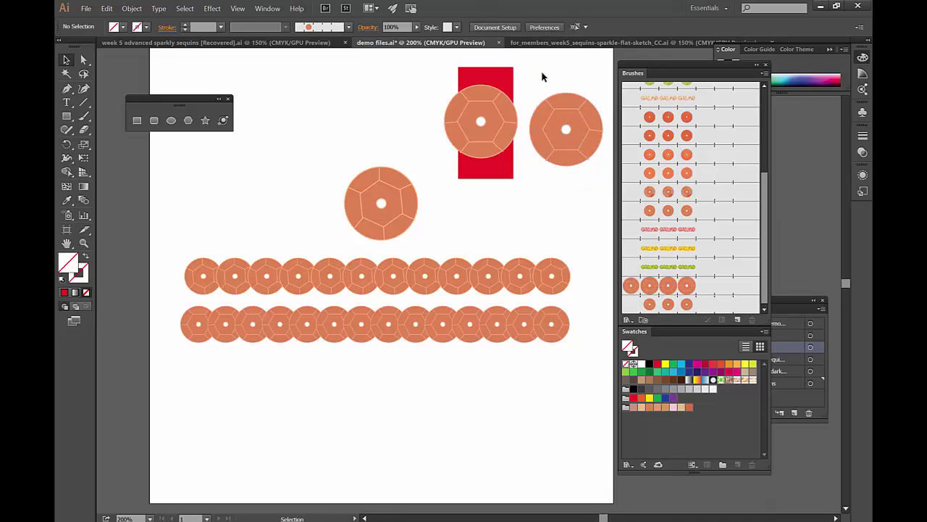
Step: Add the narrow-backed sequin and its thin rectangle to Brushes as a new pattern brush
left_click_drag(536, 68, 594, 190)
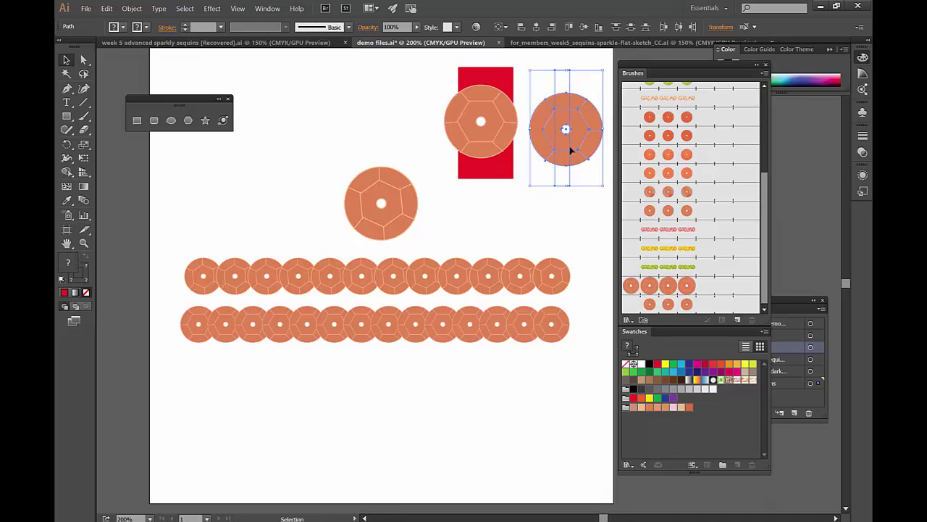
mouse_move(570, 148)
left_mouse_down()
mouse_move(633, 242)
mouse_move(645, 290)
left_mouse_up()
left_click(421, 323)
left_click(436, 347)
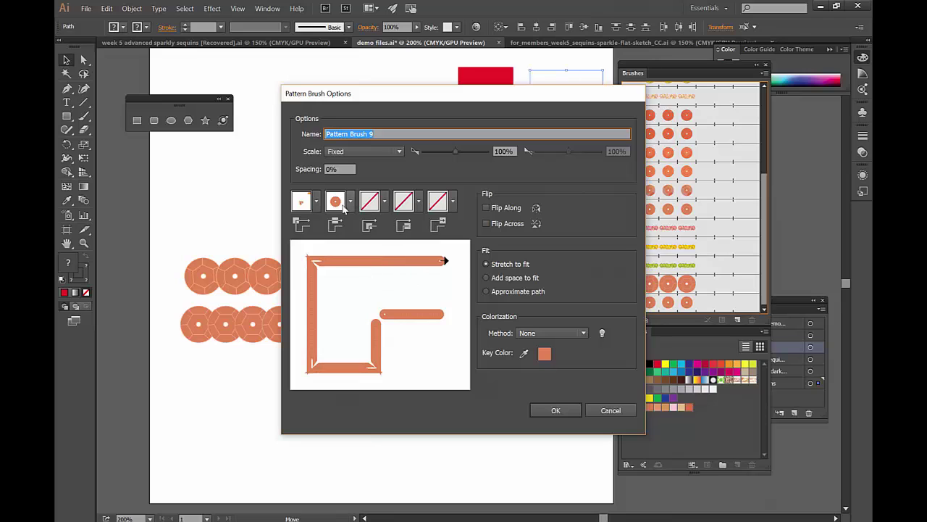
Step: Set Pattern Brush 9's outer corner tile to None and apply it to a third strand line
left_click(316, 202)
left_click(218, 244)
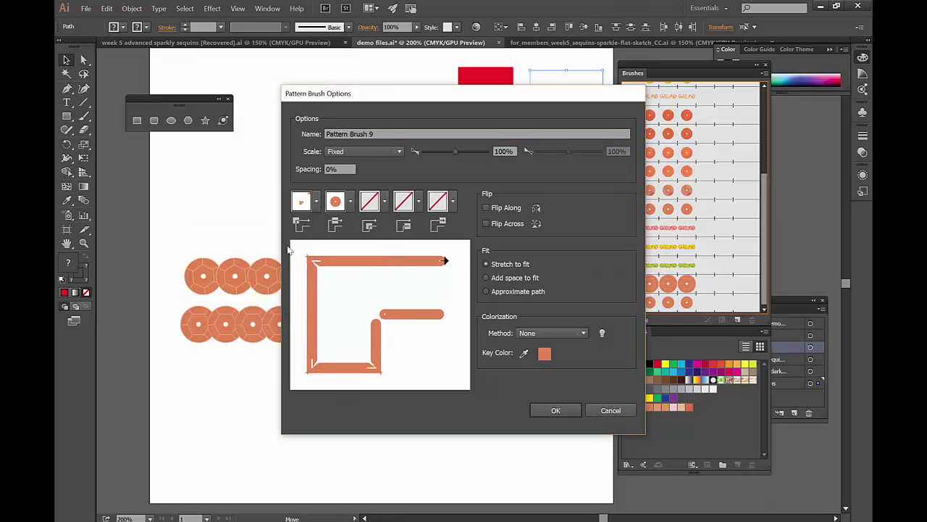
left_click(572, 412)
left_click(493, 325)
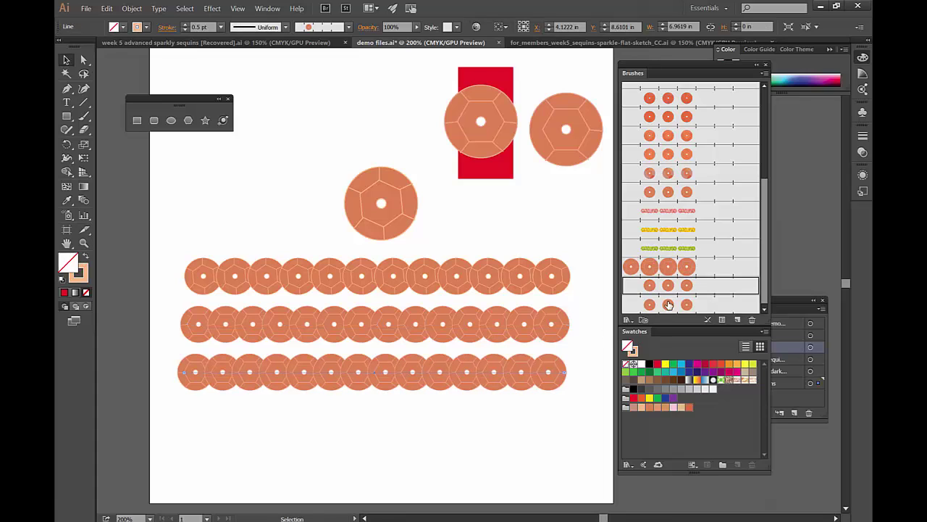